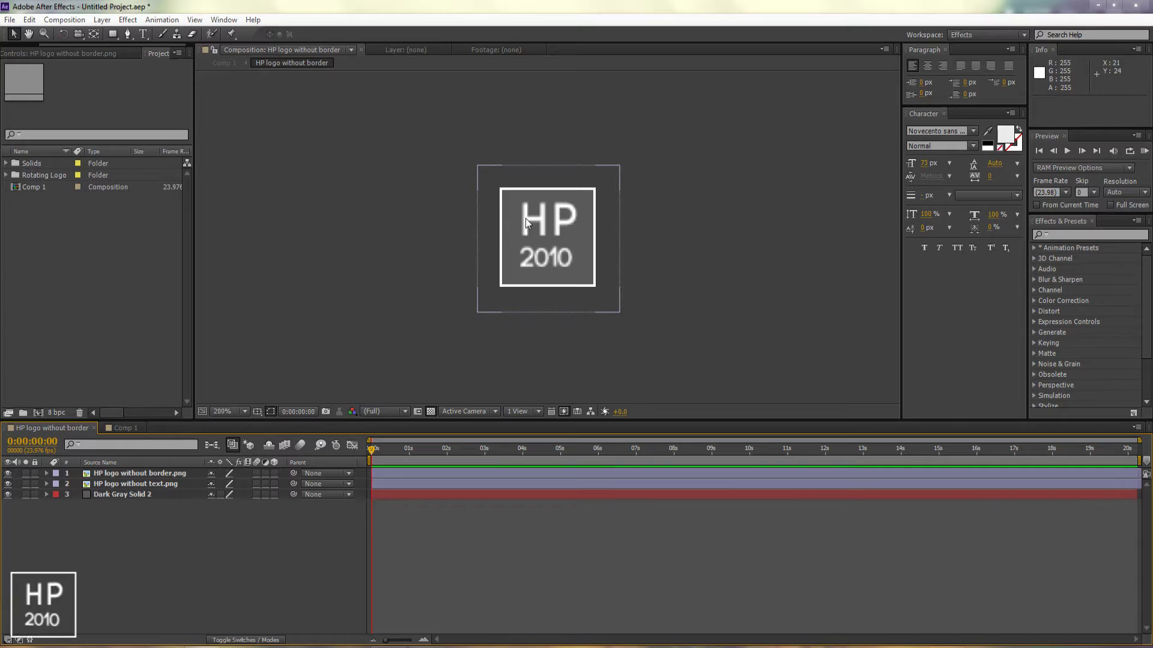
Step: Make the HP logo layer 3D and keyframe Y Rotation at 0° on the first frame
click(275, 473)
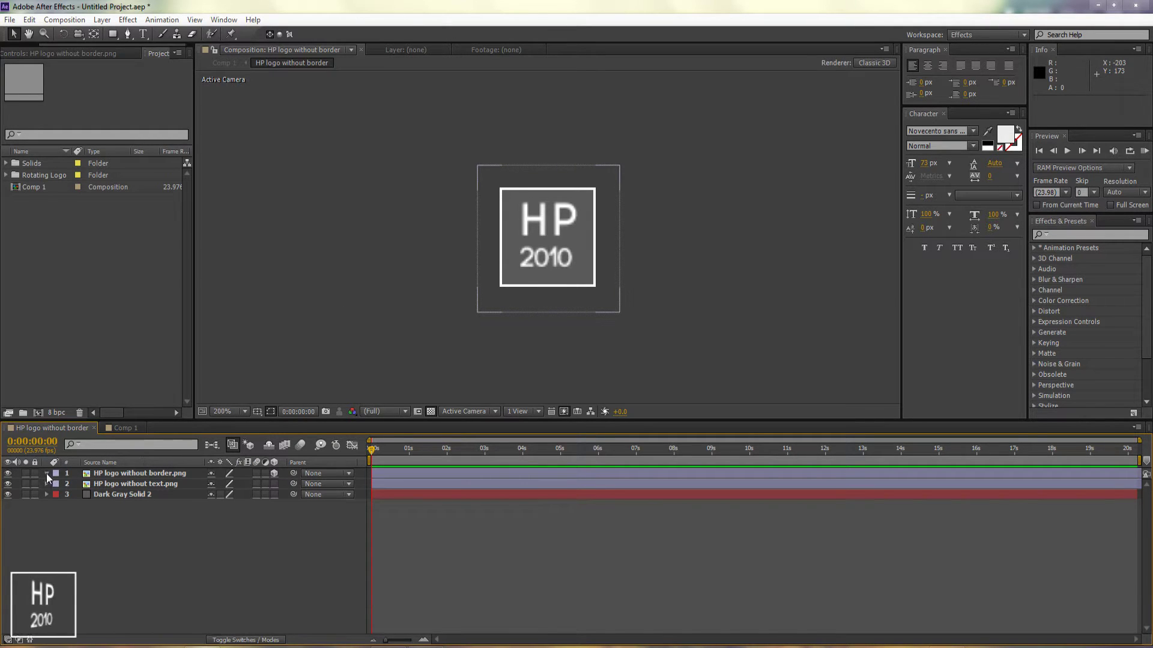
click(47, 474)
click(79, 548)
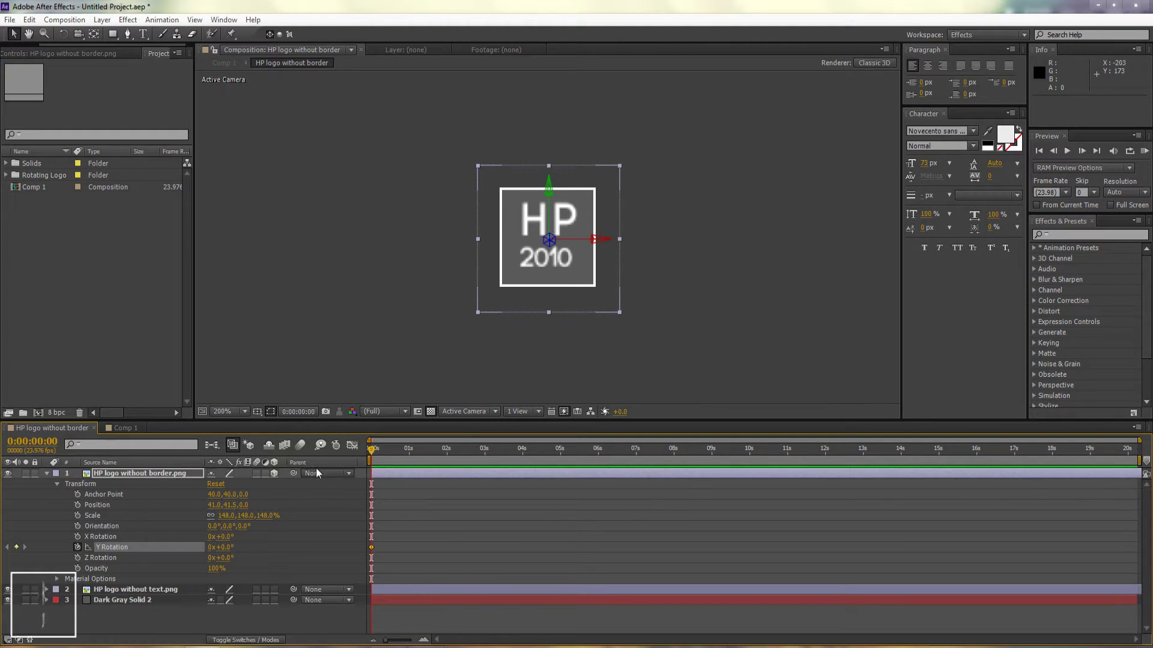
Step: At one second set Y Rotation to 1x revolution, then scrub to check the full turn
drag(374, 449, 410, 453)
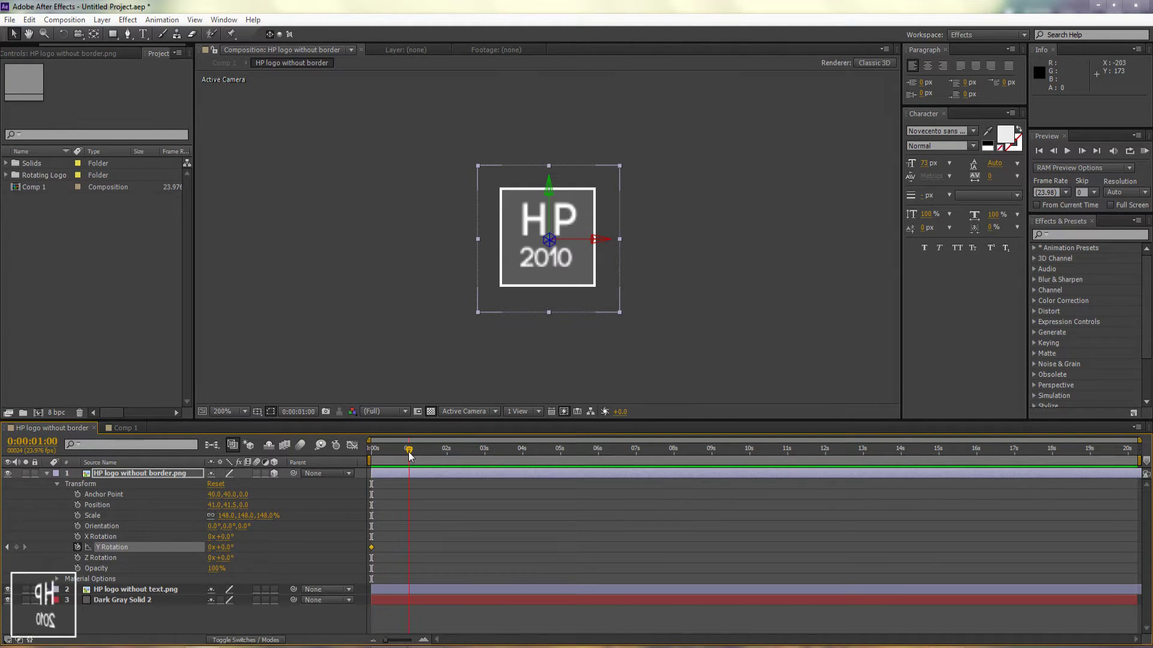
click(211, 548)
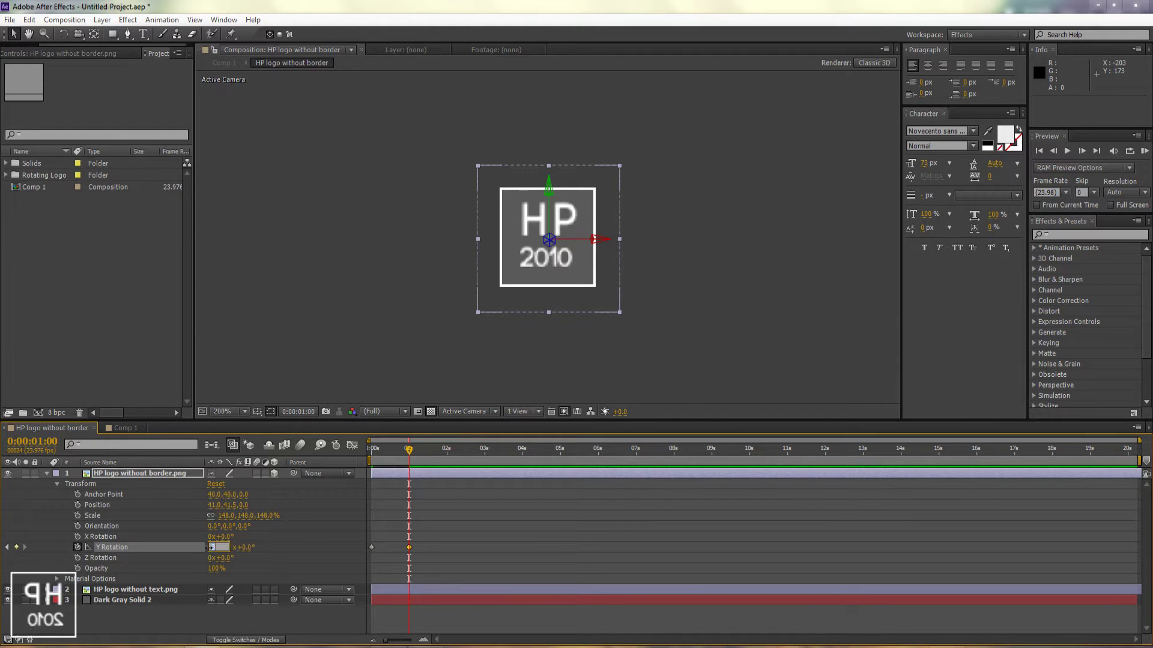
click(432, 495)
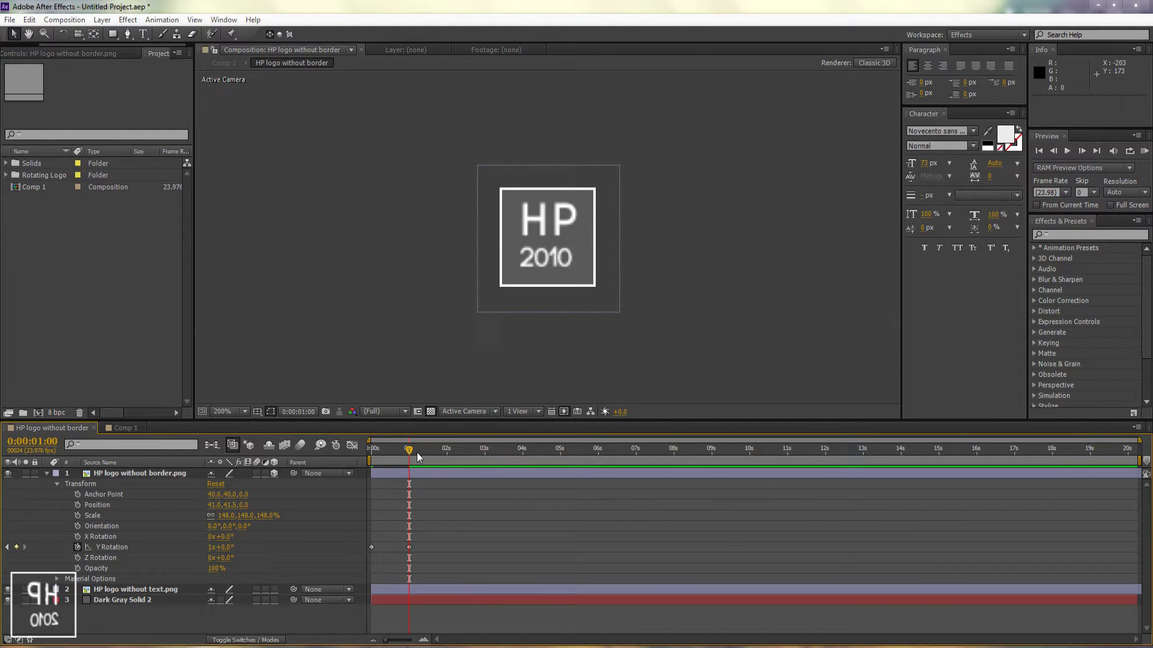
mouse_move(410, 450)
mouse_down()
mouse_move(380, 456)
mouse_move(523, 464)
mouse_move(359, 461)
mouse_up()
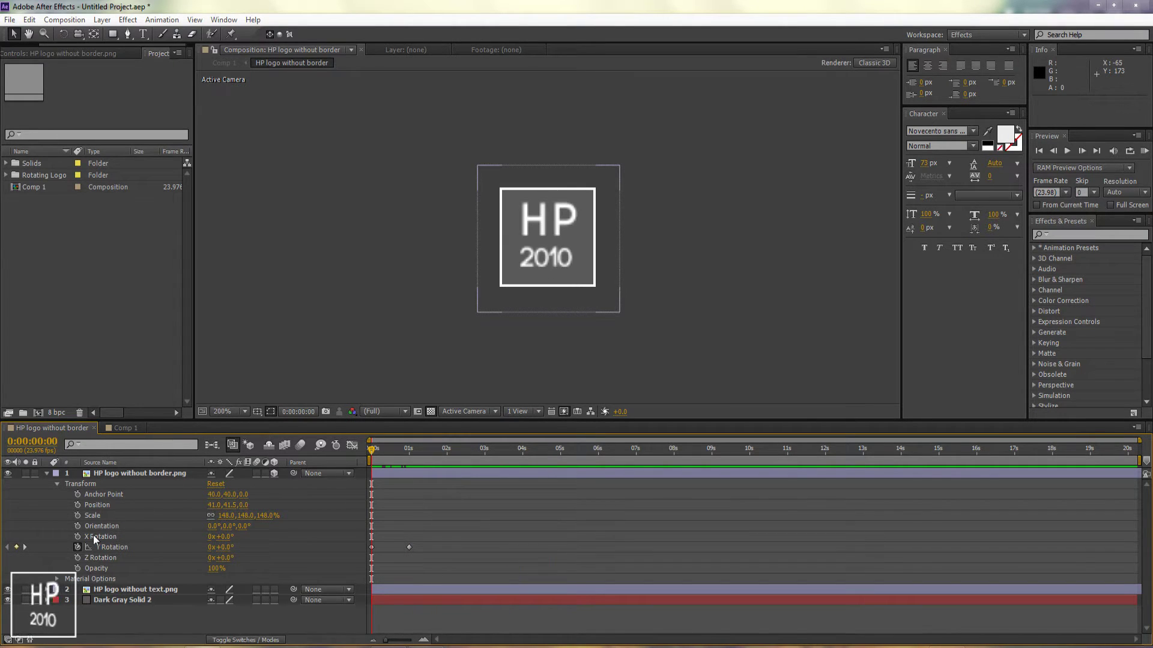
Step: Add a loopOut cycle expression to Y Rotation so the spin repeats continuously
alt+click(79, 548)
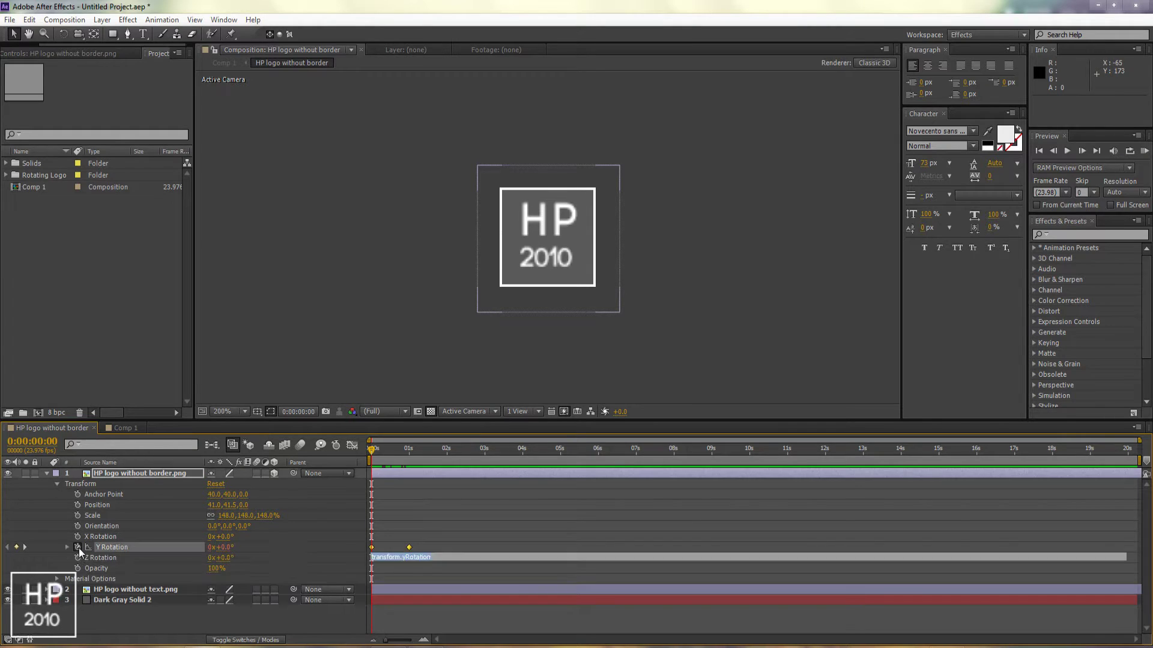
click(252, 559)
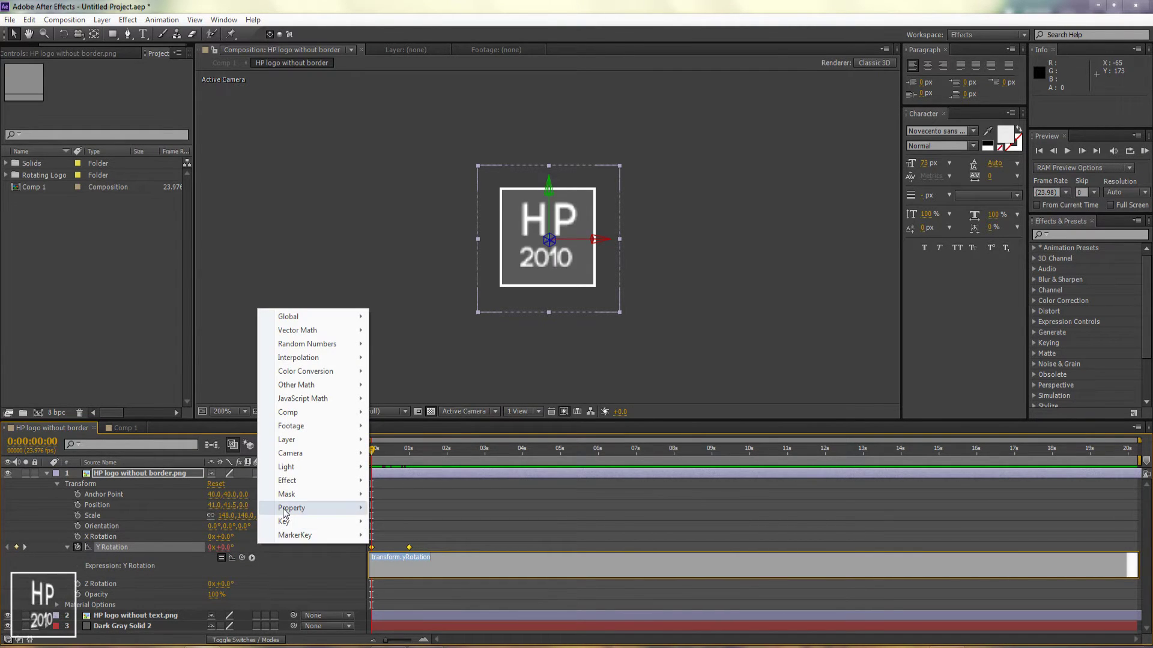
mouse_move(292, 509)
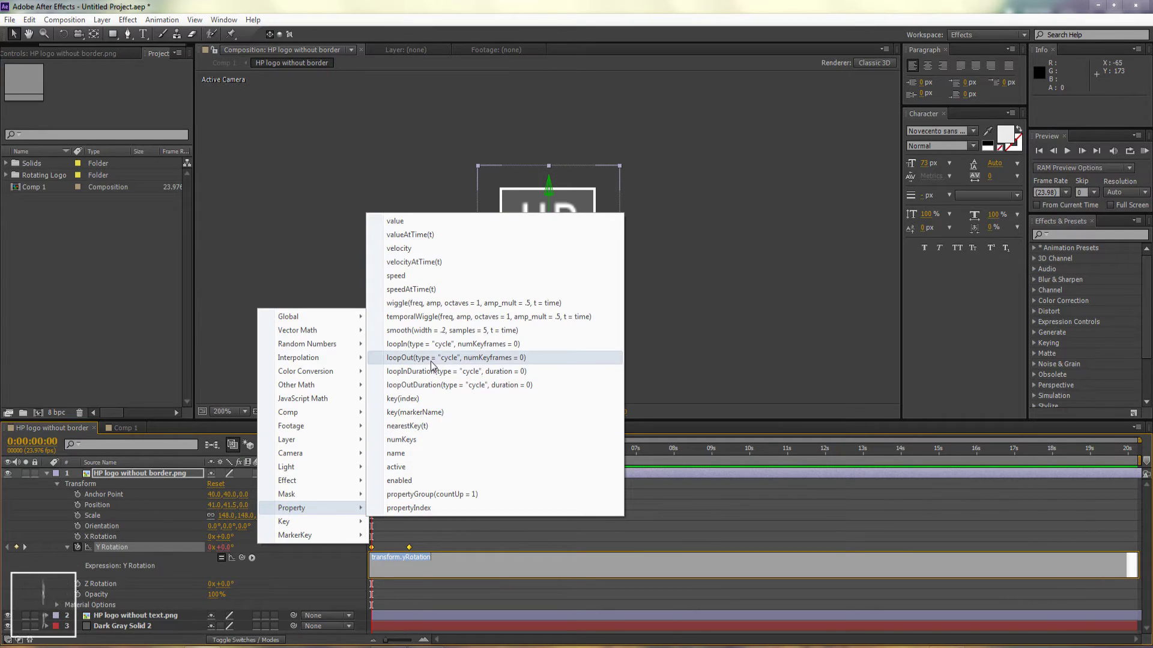
click(434, 358)
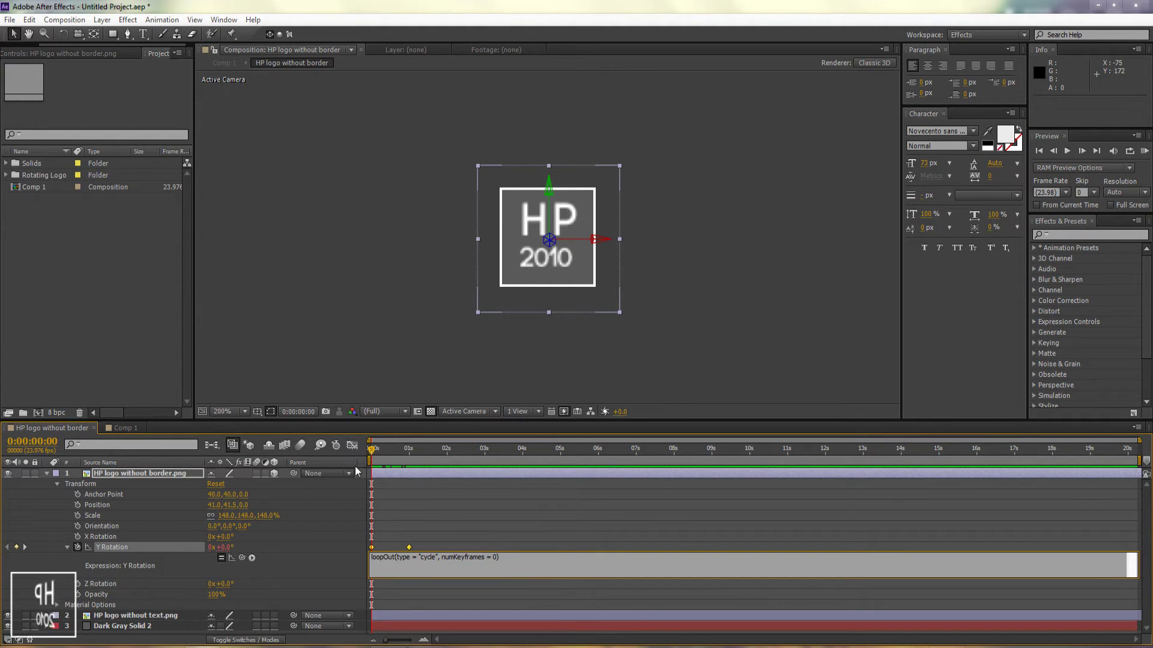
click(321, 526)
mouse_move(372, 455)
mouse_down()
mouse_move(570, 460)
mouse_move(358, 458)
mouse_up()
Step: Switch to Comp 1 and run a RAM preview of the endlessly spinning logo
click(122, 427)
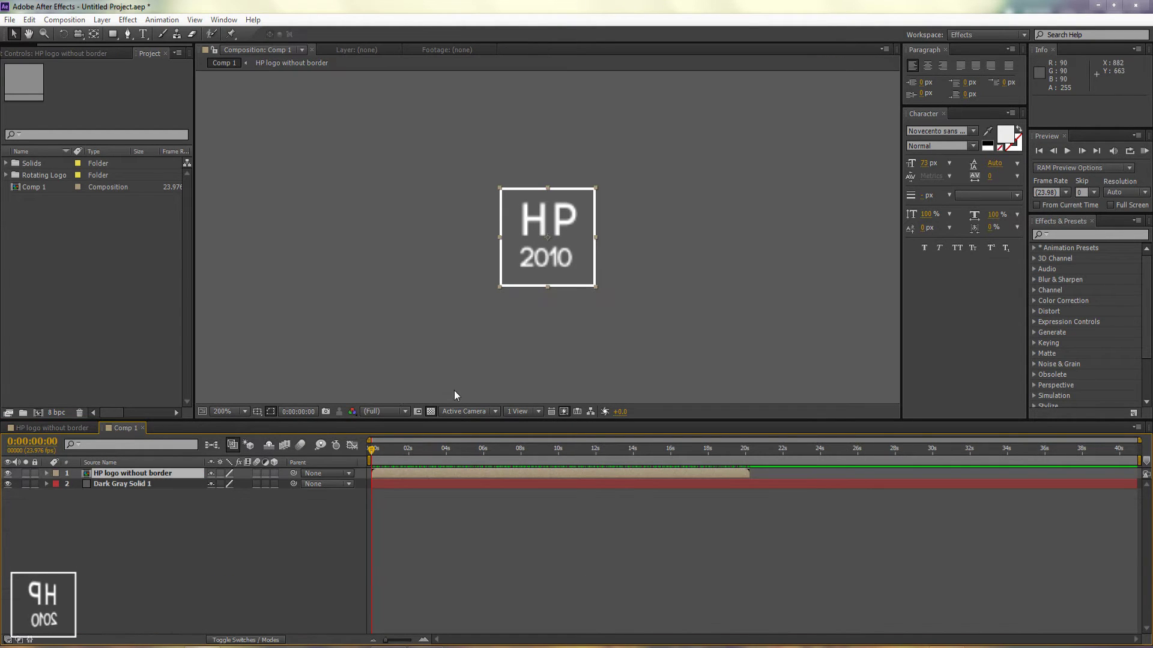
click(1145, 150)
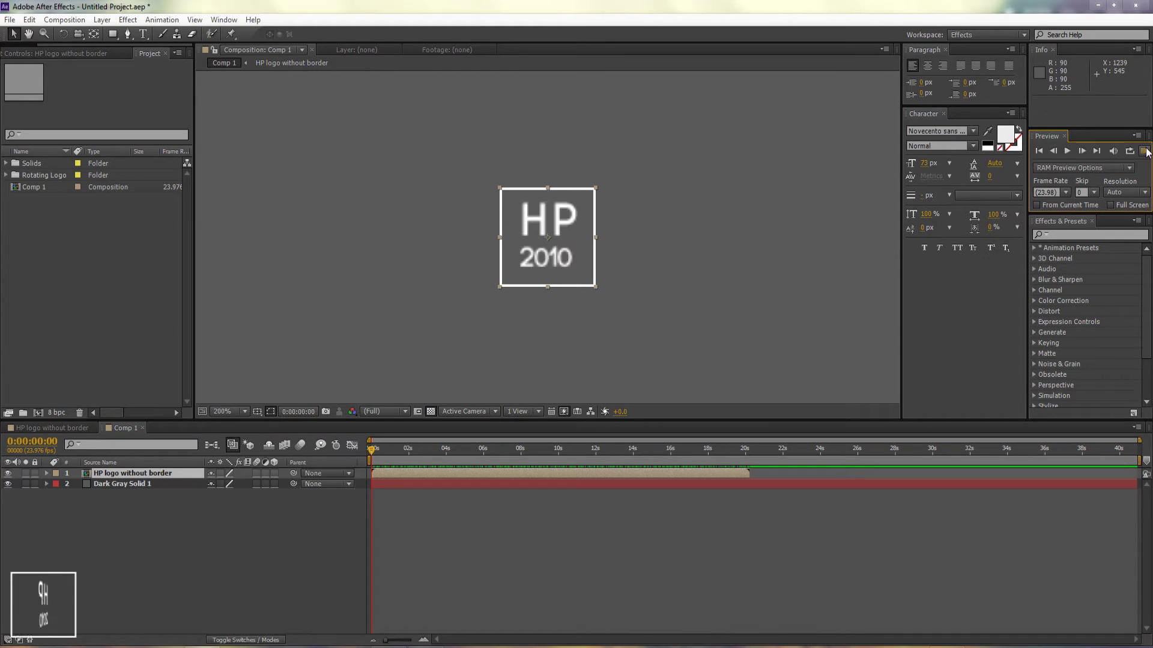